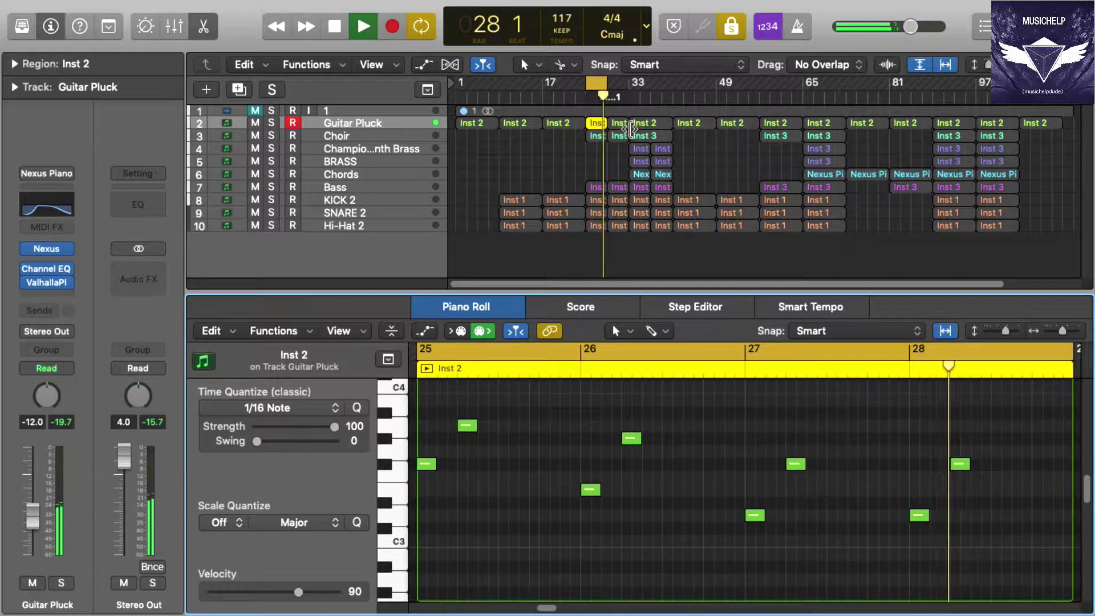
# - Audition the Guitar Pluck region at bar 29 on its own in the piano roll
pyautogui.press('space')
pyautogui.click(618, 123)
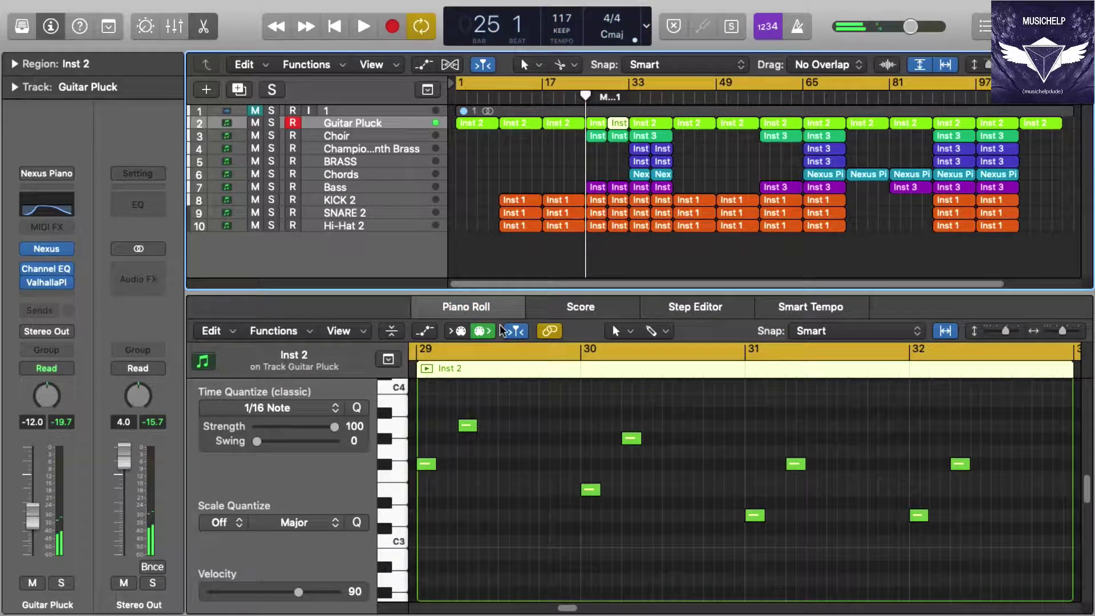
pyautogui.press('space')
pyautogui.scroll(-3, 819, 434)
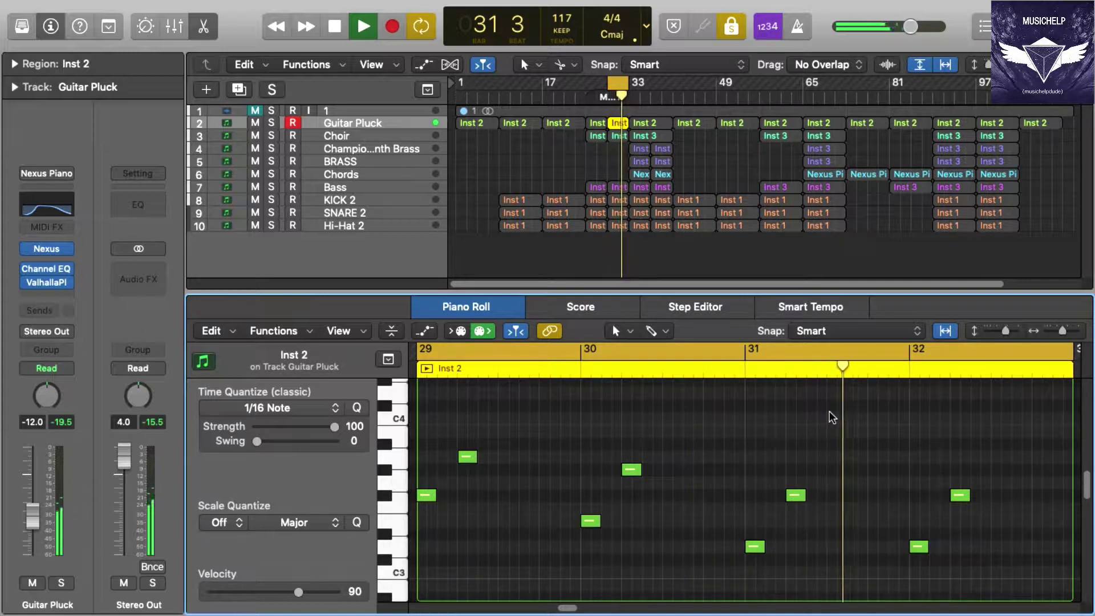
pyautogui.press('space')
# - Audition the first Guitar Pluck region at bar 1 in solo and examine its notes close up through bar 8
pyautogui.click(491, 124)
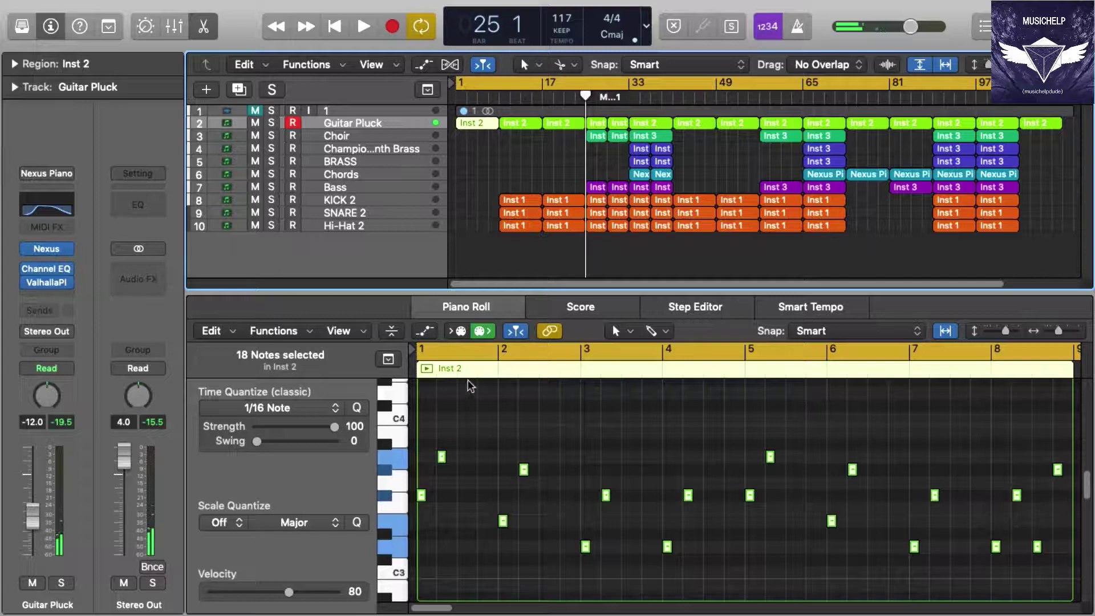
pyautogui.click(426, 368)
pyautogui.click(948, 329)
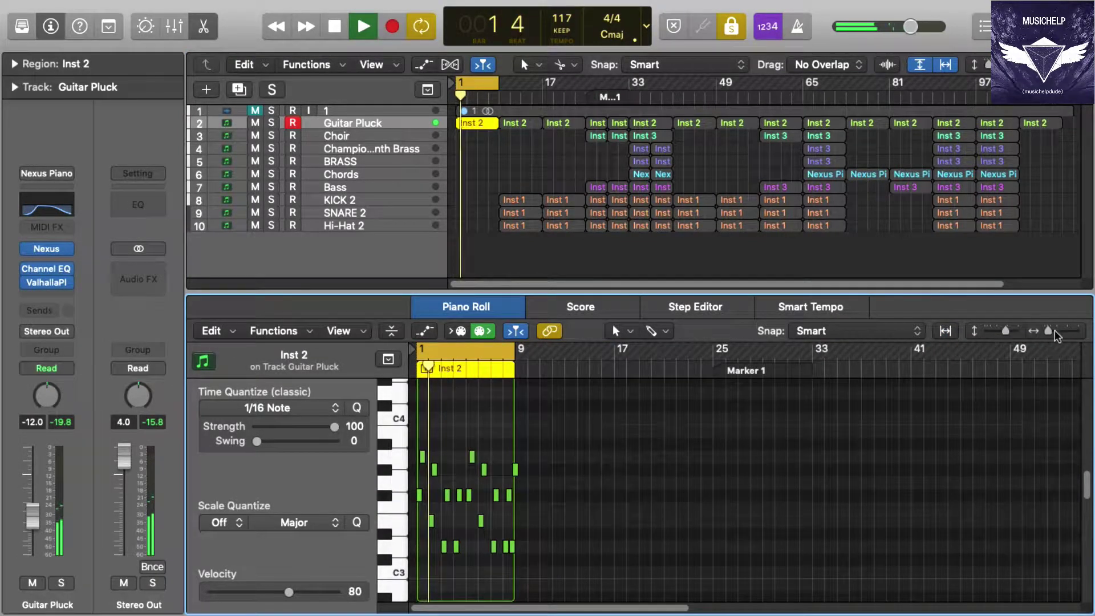
pyautogui.moveTo(1050, 331); pyautogui.dragTo(1079, 331)
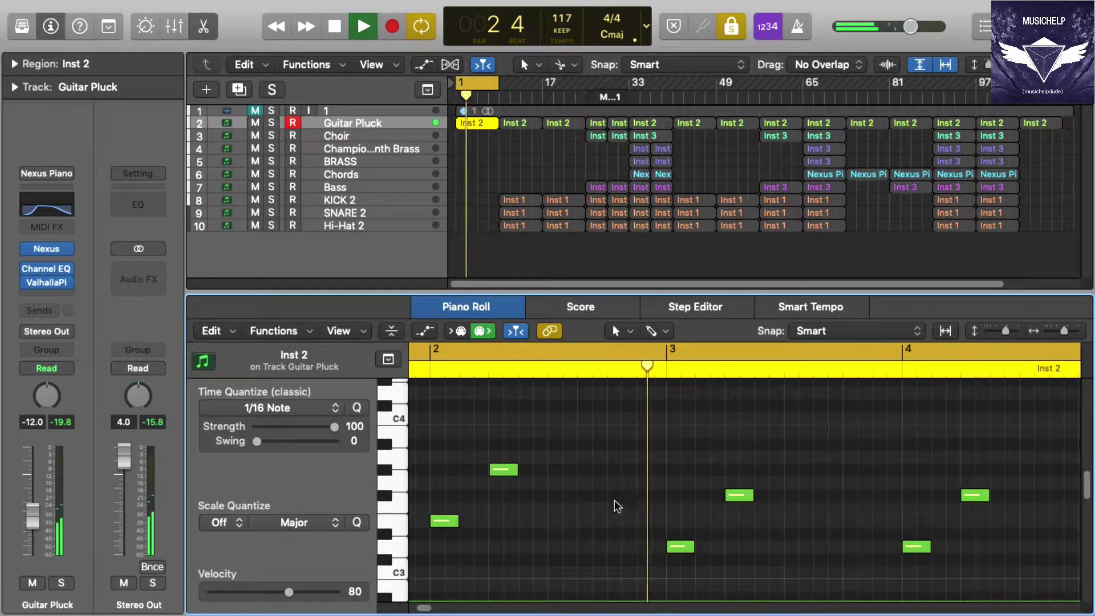
pyautogui.moveTo(424, 607); pyautogui.dragTo(433, 610)
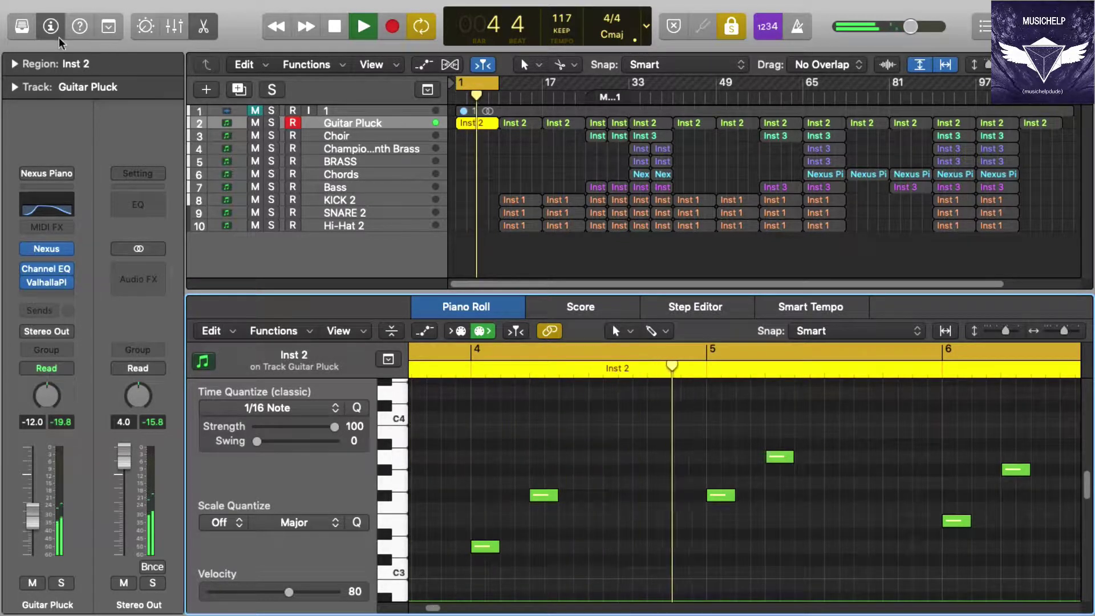
pyautogui.press('i')
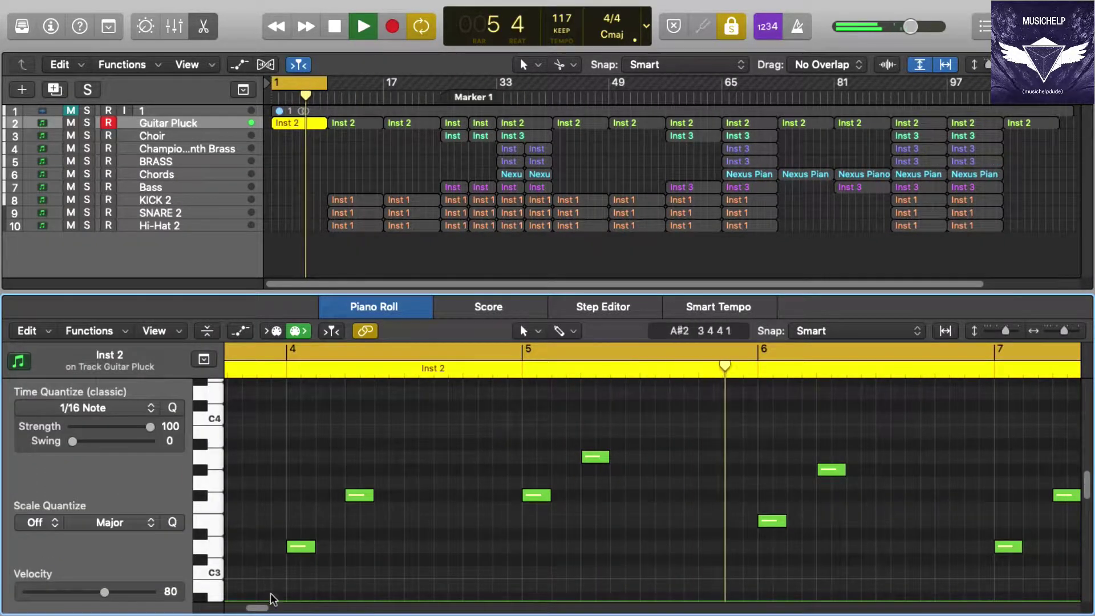
pyautogui.moveTo(263, 608); pyautogui.dragTo(276, 609)
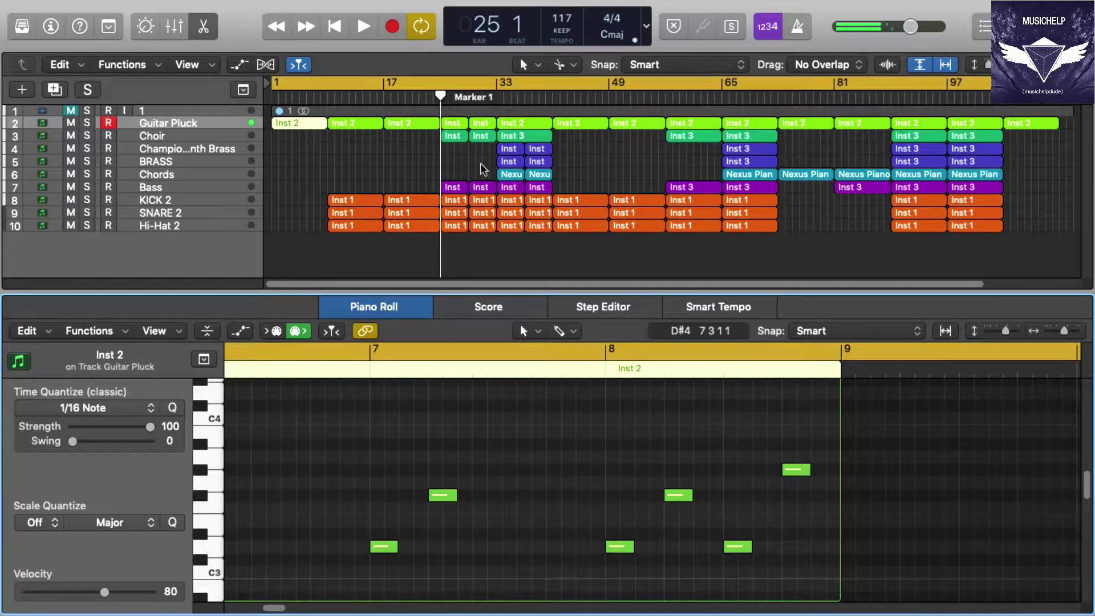
# - Audition the Choir region at bar 25 in solo with its channel strip shown
pyautogui.click(483, 169)
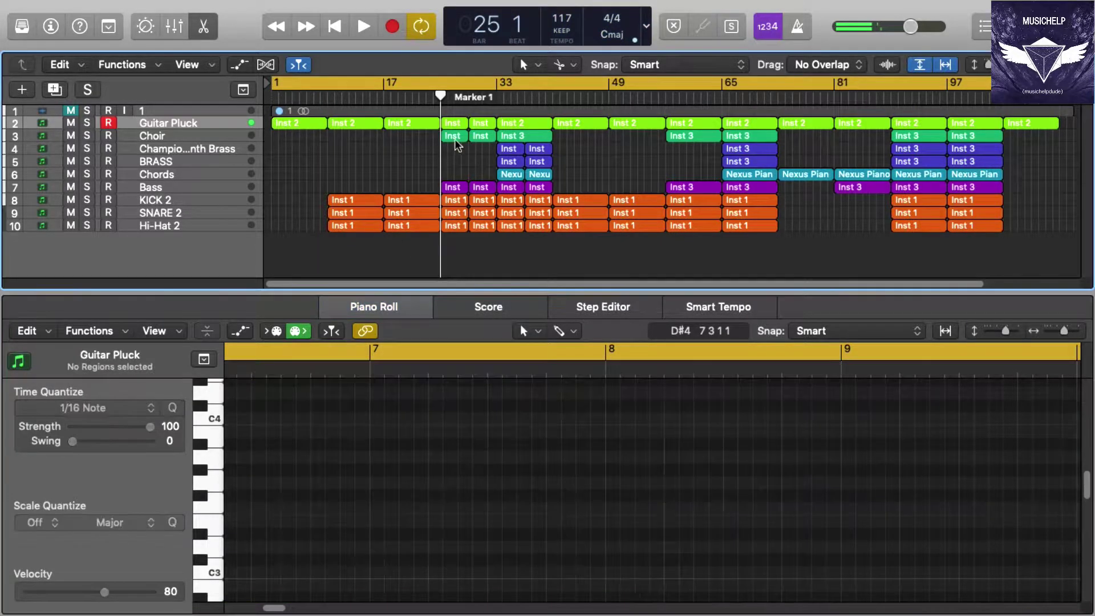
pyautogui.click(455, 137)
pyautogui.click(242, 369)
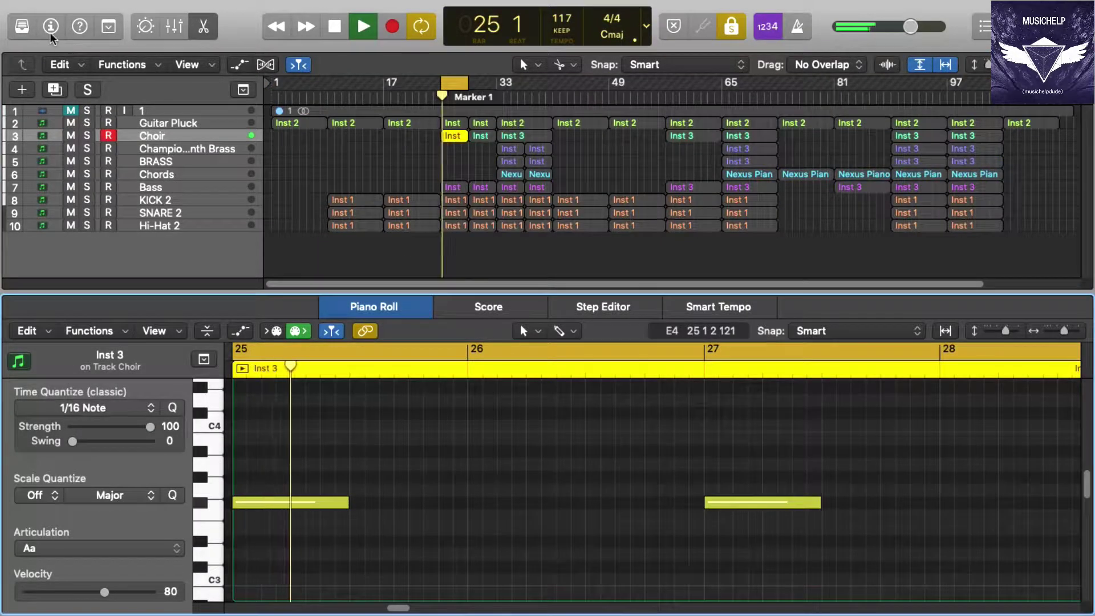
pyautogui.click(50, 26)
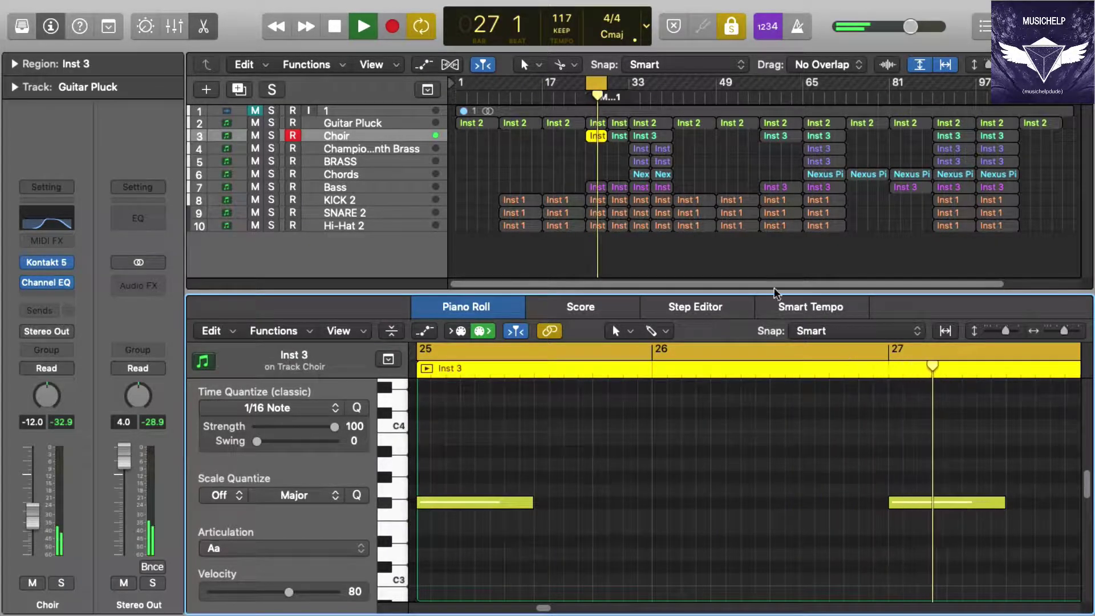
pyautogui.press('space')
pyautogui.hotkey('ctrl', 's')
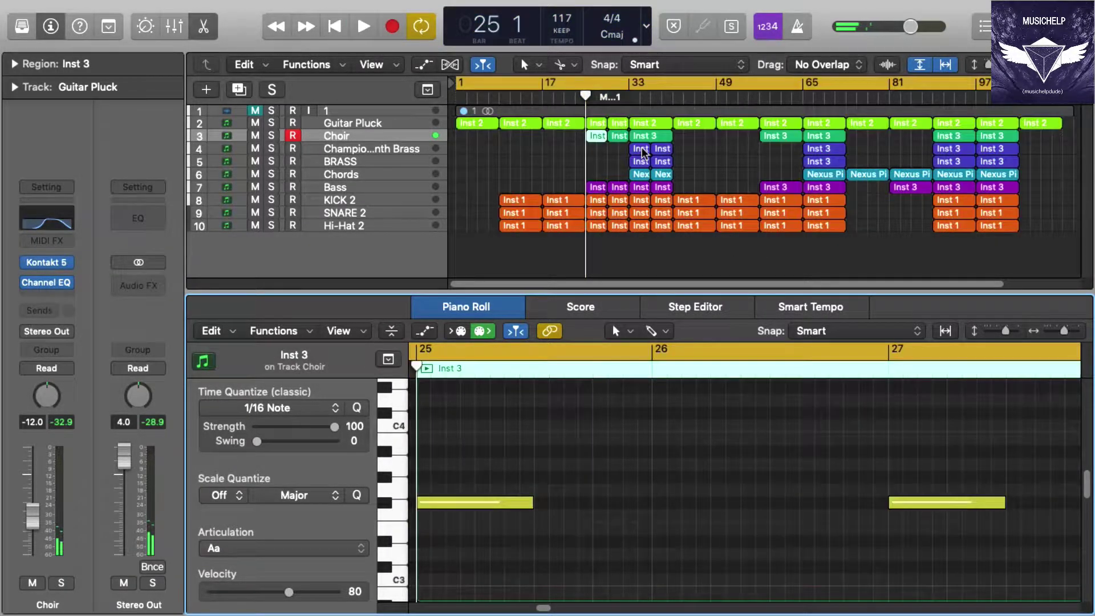
# - Audition the Champion Synth Brass region at bar 33 in solo, with the whole region fitted in the piano roll
pyautogui.click(640, 150)
pyautogui.scroll(1, 463, 391)
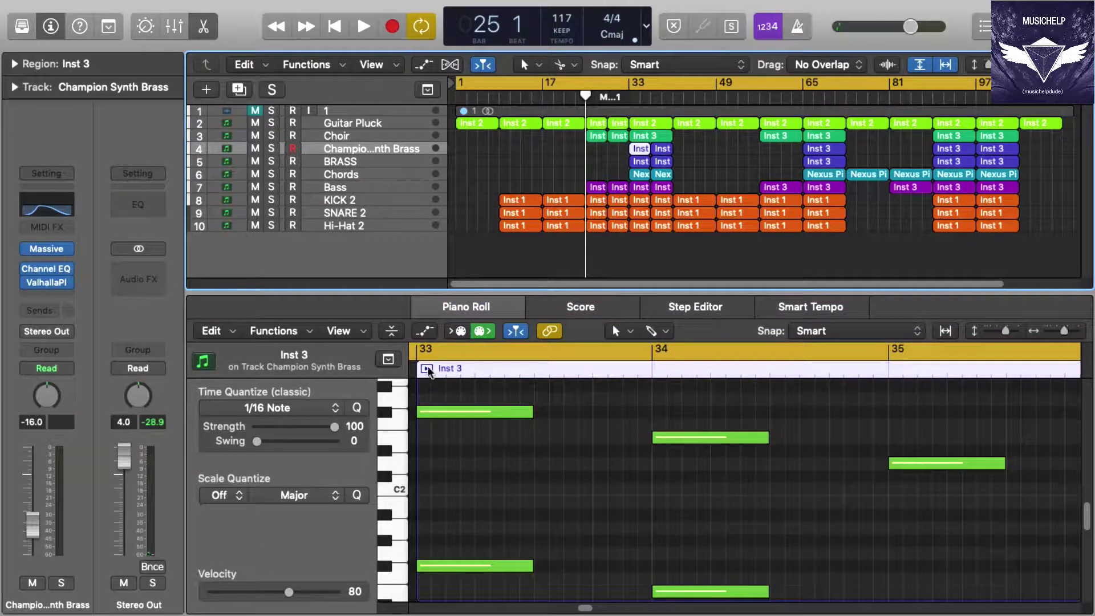
pyautogui.click(427, 369)
pyautogui.scroll(-2, 872, 407)
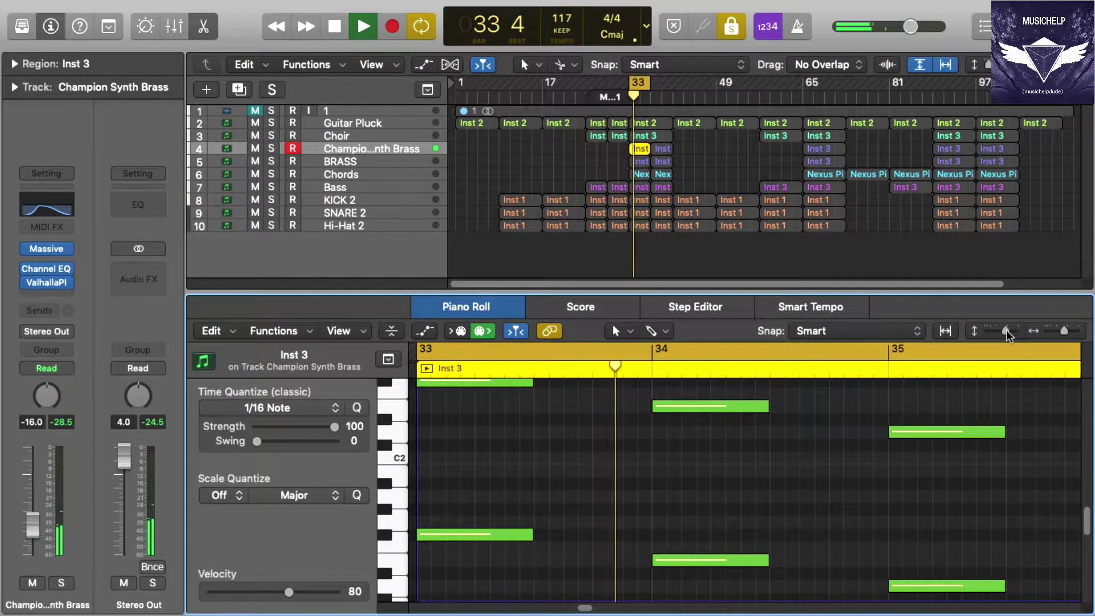
pyautogui.moveTo(1006, 331); pyautogui.dragTo(1004, 331)
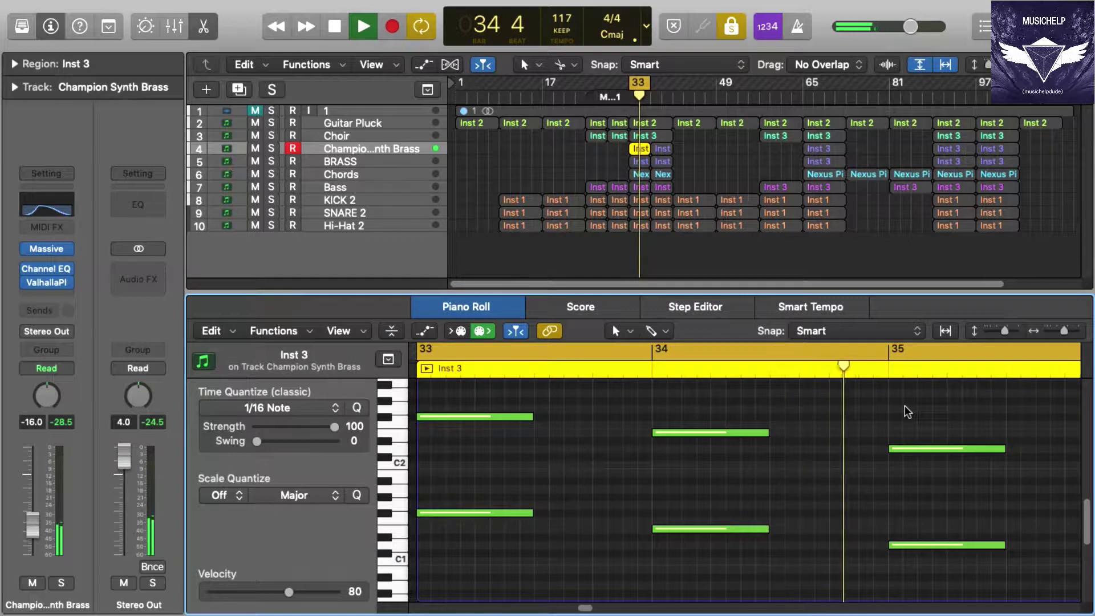
pyautogui.click(944, 331)
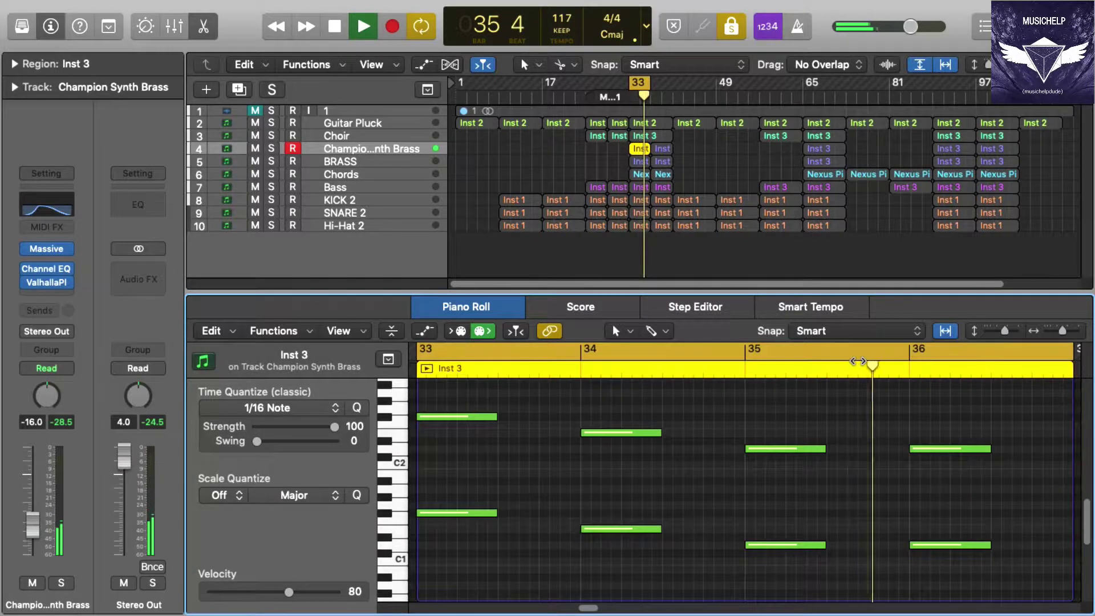
pyautogui.press('space')
# - Audition the BRASS region at bar 33 in solo and examine its notes
pyautogui.click(661, 150)
pyautogui.click(640, 162)
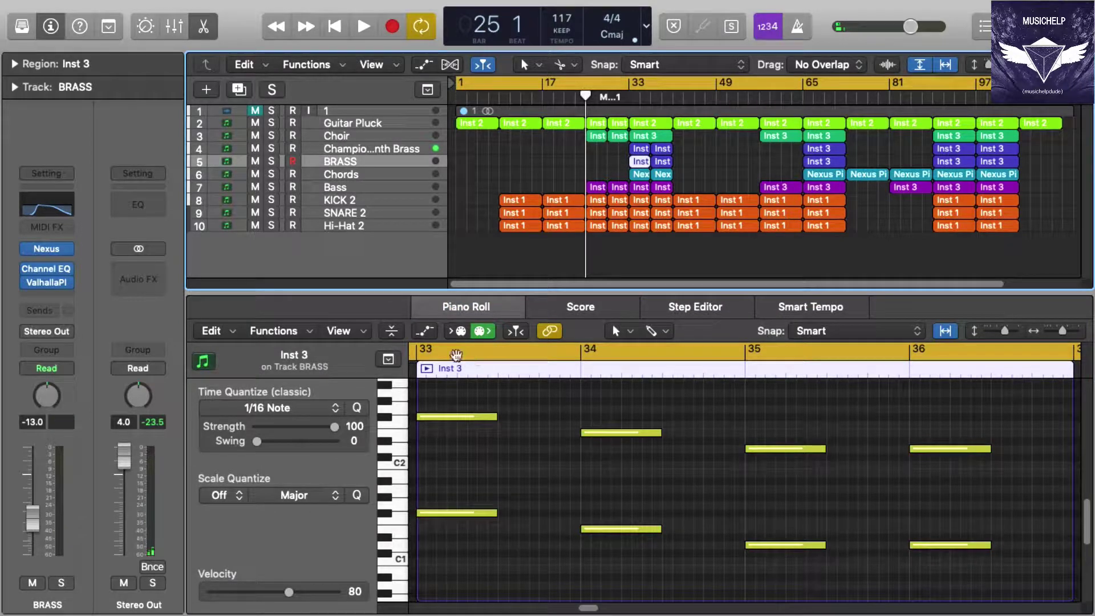
pyautogui.click(439, 366)
pyautogui.hotkey('ctrl', 's')
pyautogui.hotkey('shift', 'space')
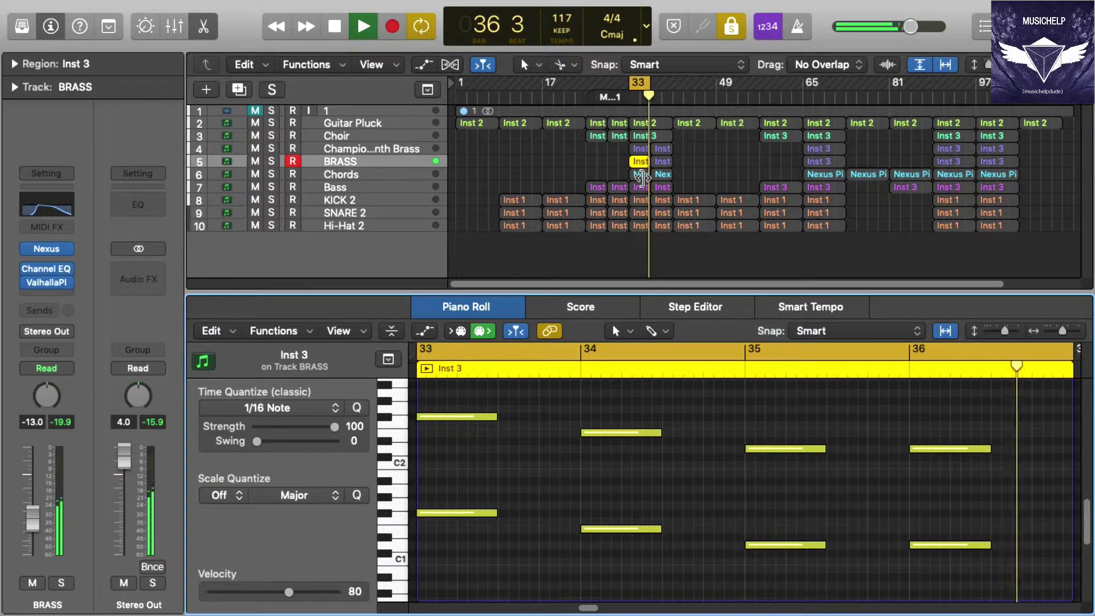
# - Audition the Chords region and the Bass region at bar 33, each in solo
pyautogui.click(636, 175)
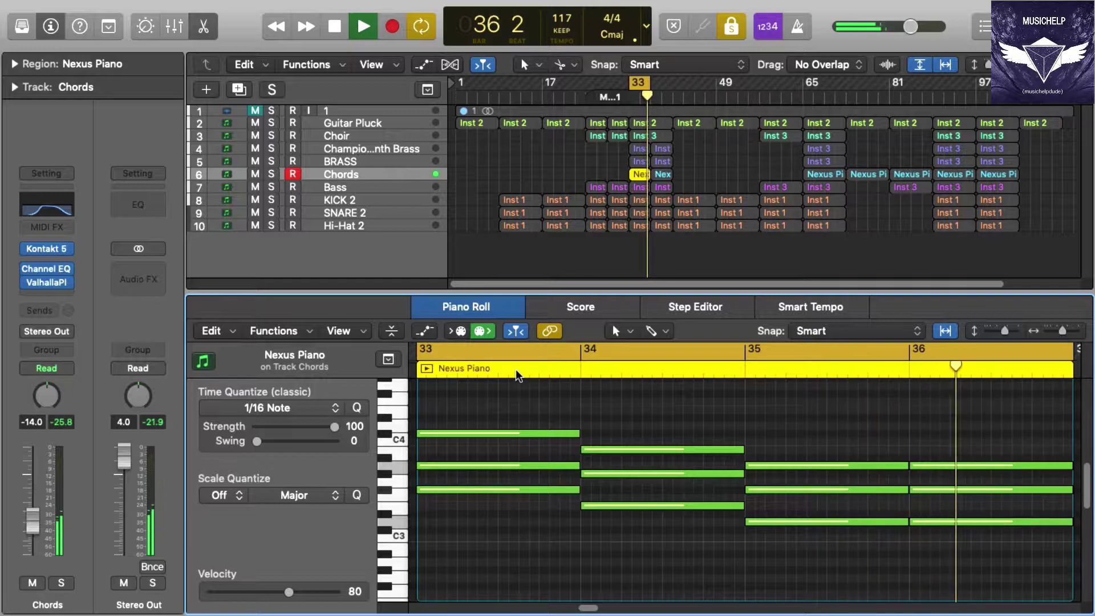
pyautogui.press('space')
pyautogui.click(641, 187)
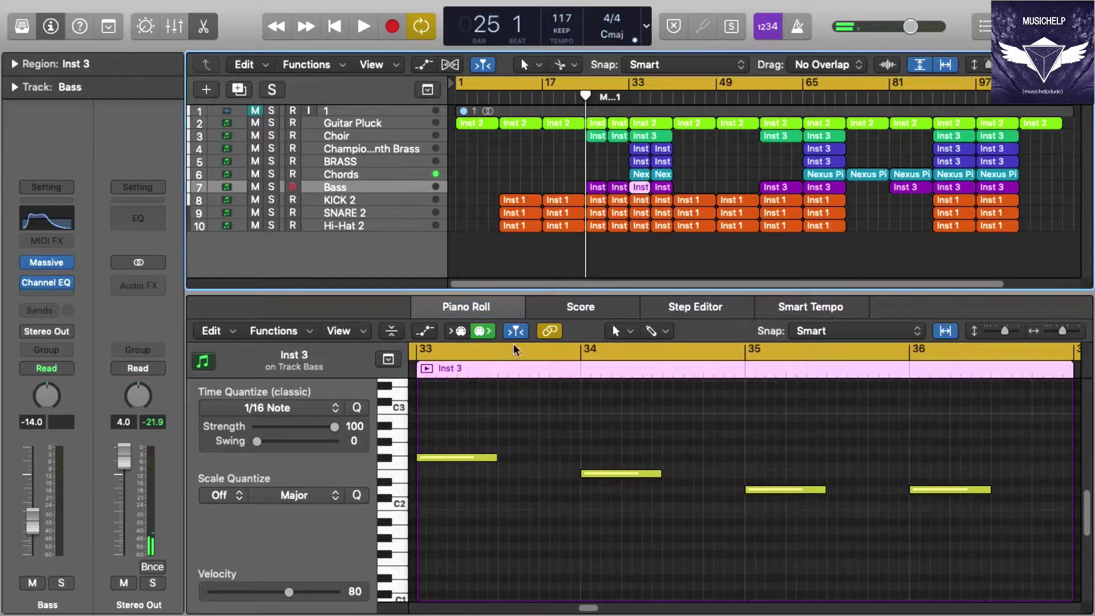
pyautogui.hotkey('shift', 'space')
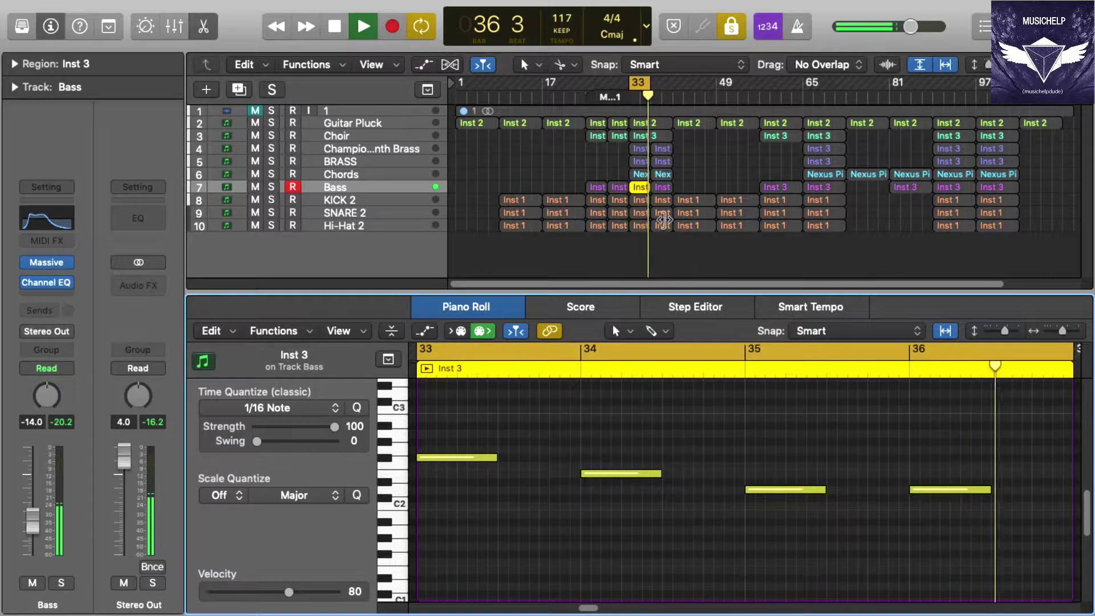
pyautogui.press('space')
# - Audition the KICK 2 region and the SNARE 2 region at bar 33, each in solo
pyautogui.click(640, 200)
pyautogui.click(426, 369)
pyautogui.hotkey('shift', 'space')
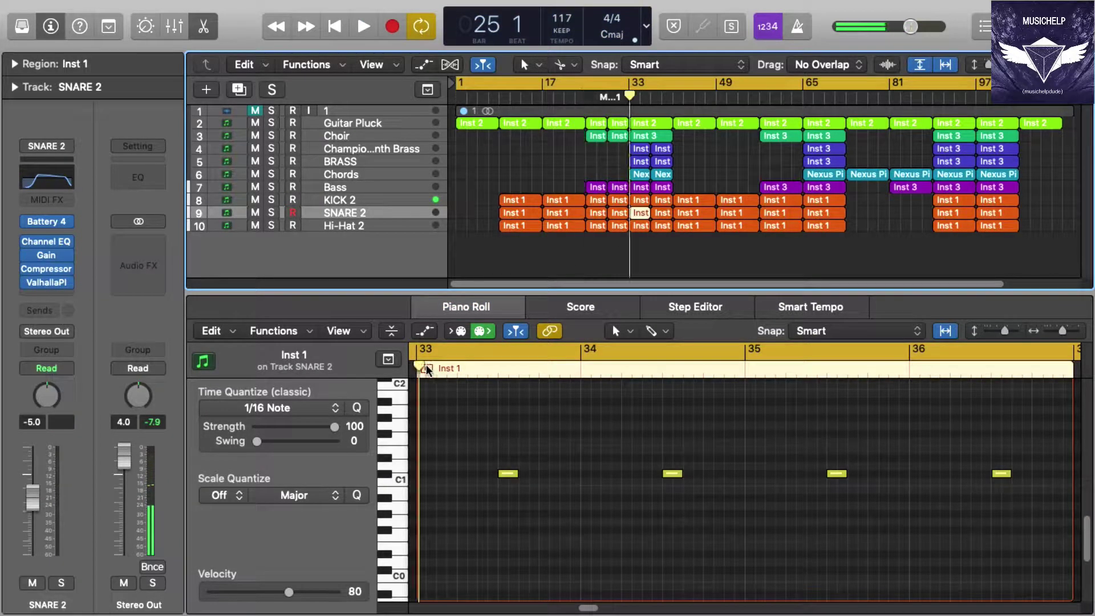
pyautogui.click(427, 368)
pyautogui.press('space')
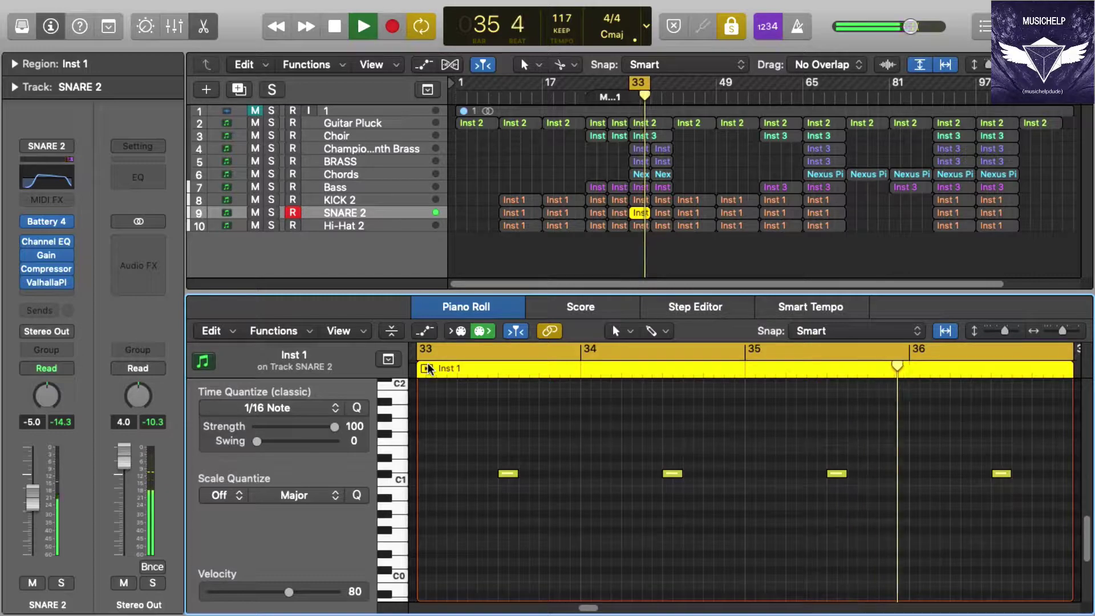
# - Audition the Hi-Hat 2 region at bar 33 in solo, and stop playback
pyautogui.click(652, 226)
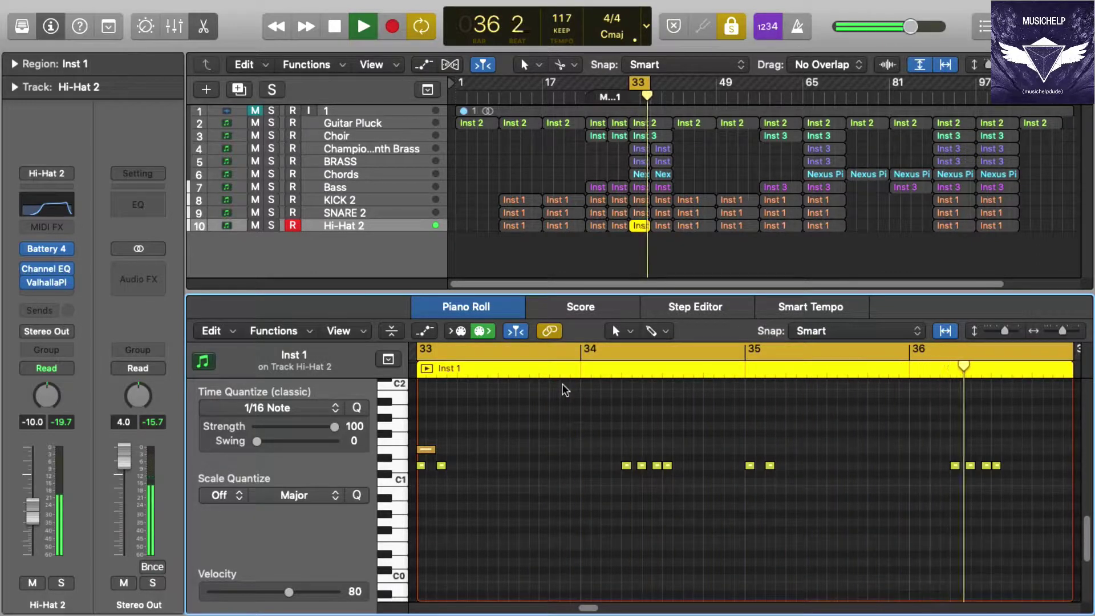
pyautogui.click(662, 226)
pyautogui.press('space')
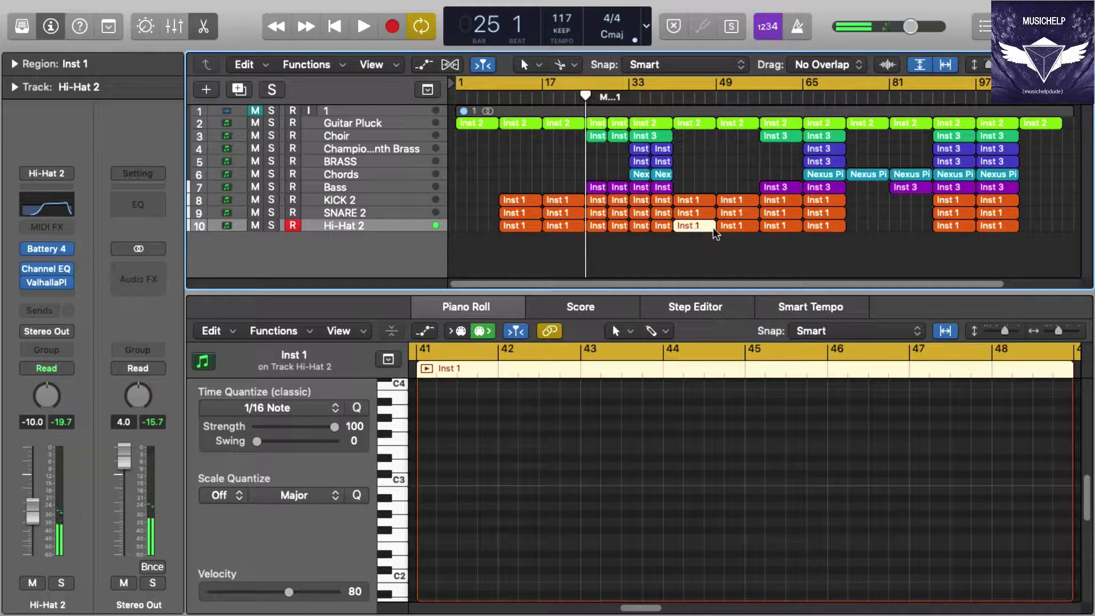
# - Examine the note patterns of the Hi-Hat 2 regions at bars 49, 57, 65 and 89
pyautogui.click(735, 226)
pyautogui.click(790, 228)
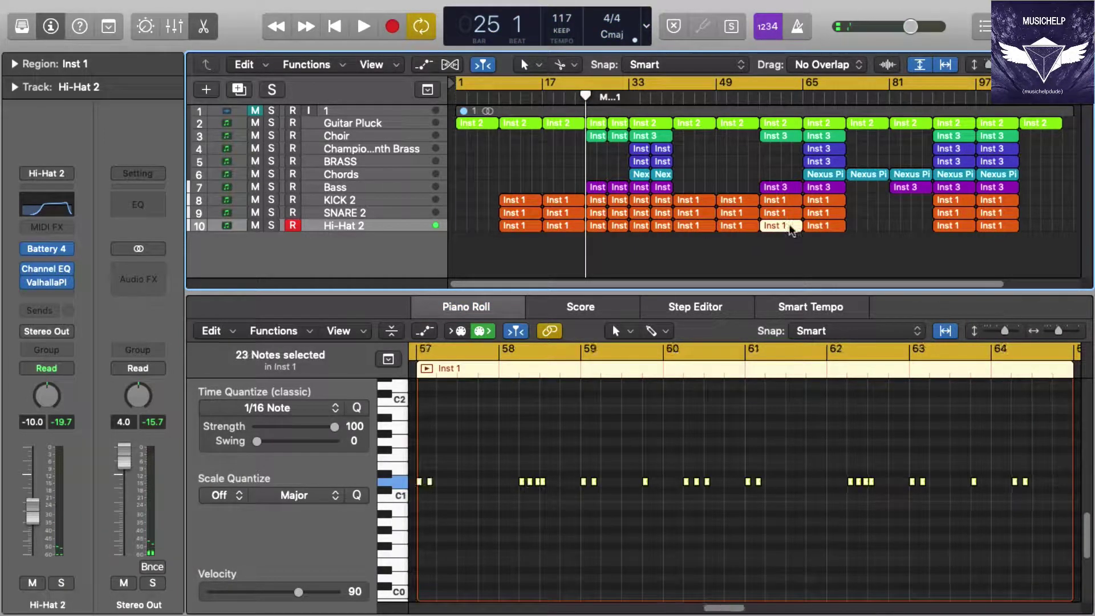
pyautogui.click(819, 227)
pyautogui.click(935, 227)
# - Audition the Hi-Hat 2 region at bar 97 in solo, examine its notes close up, and close the piano roll
pyautogui.click(996, 227)
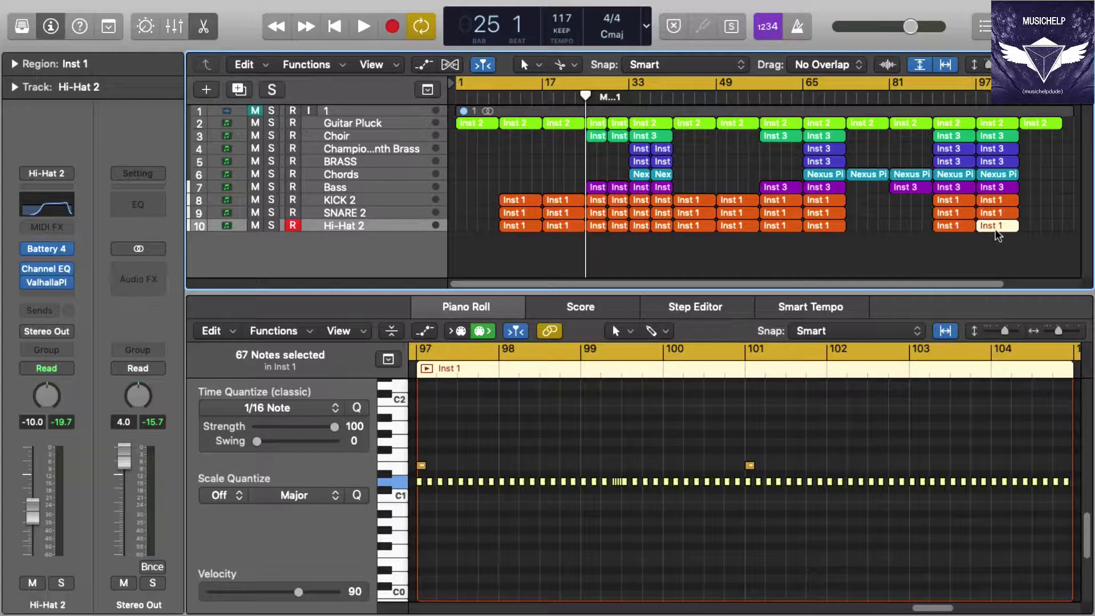
pyautogui.press('space')
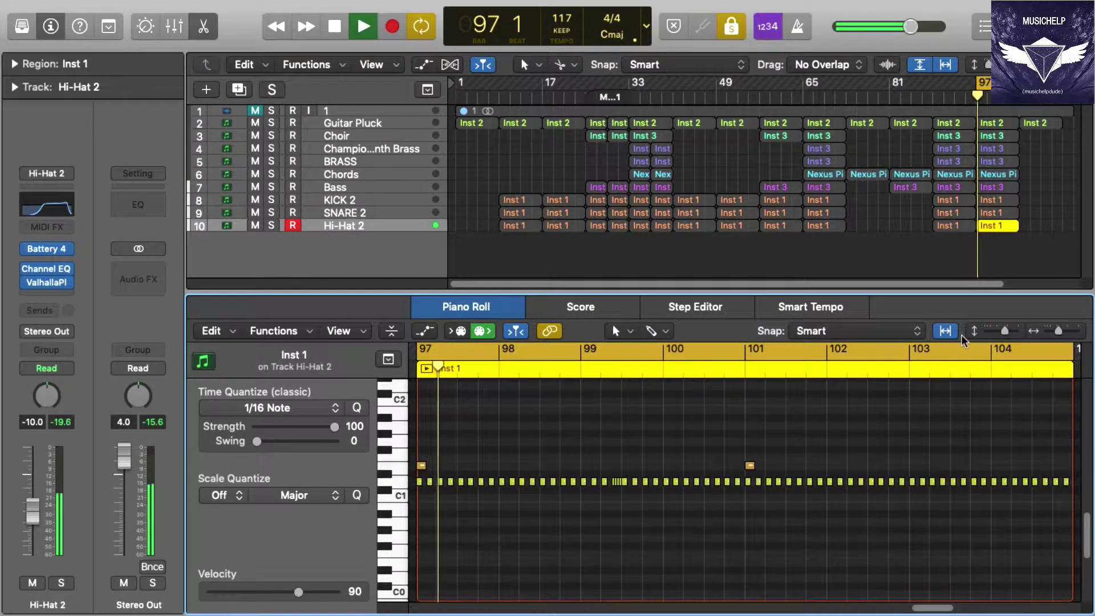
pyautogui.moveTo(1059, 331); pyautogui.dragTo(1063, 332)
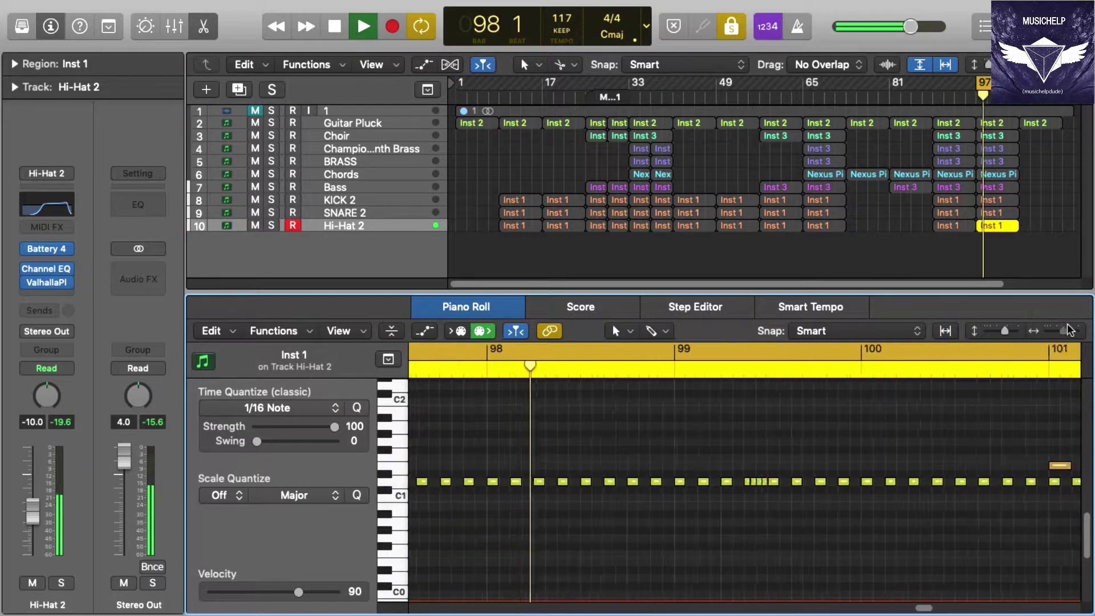
pyautogui.press('i')
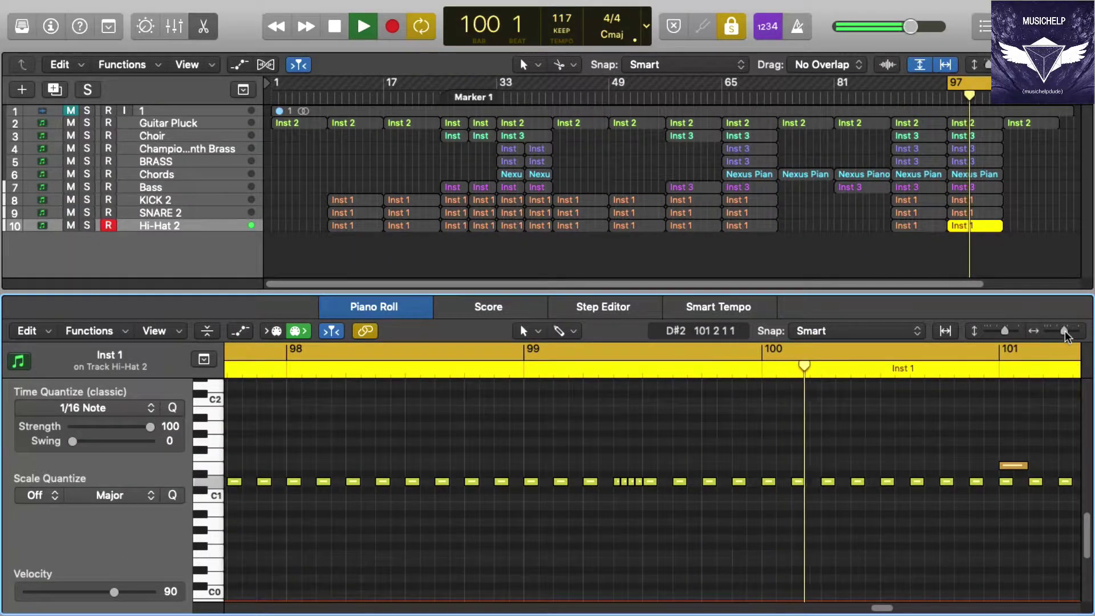
pyautogui.moveTo(1064, 331); pyautogui.dragTo(1054, 331)
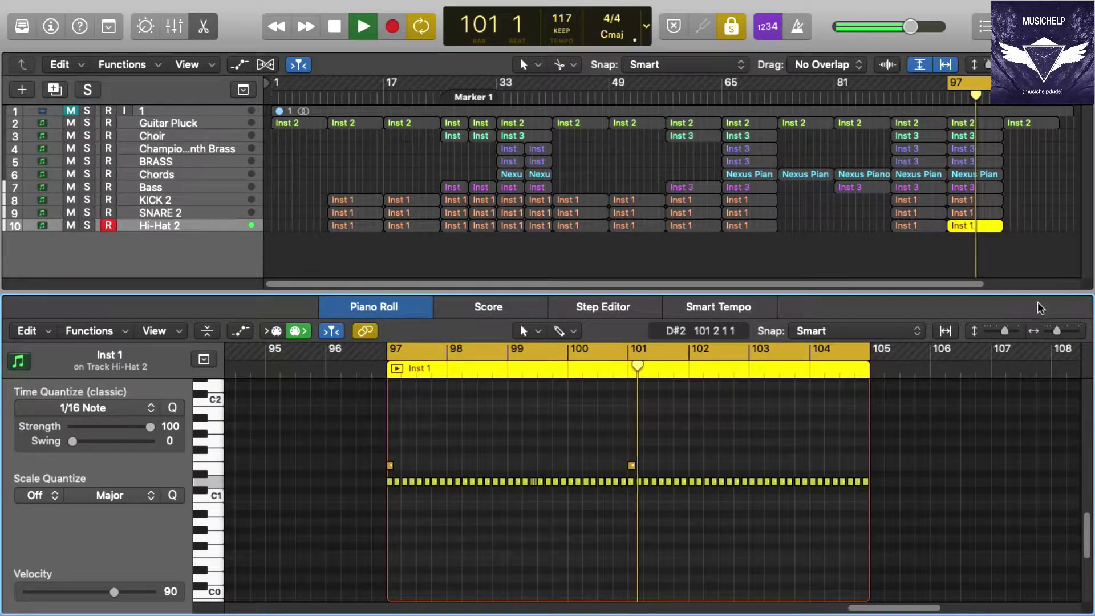
pyautogui.press('e')
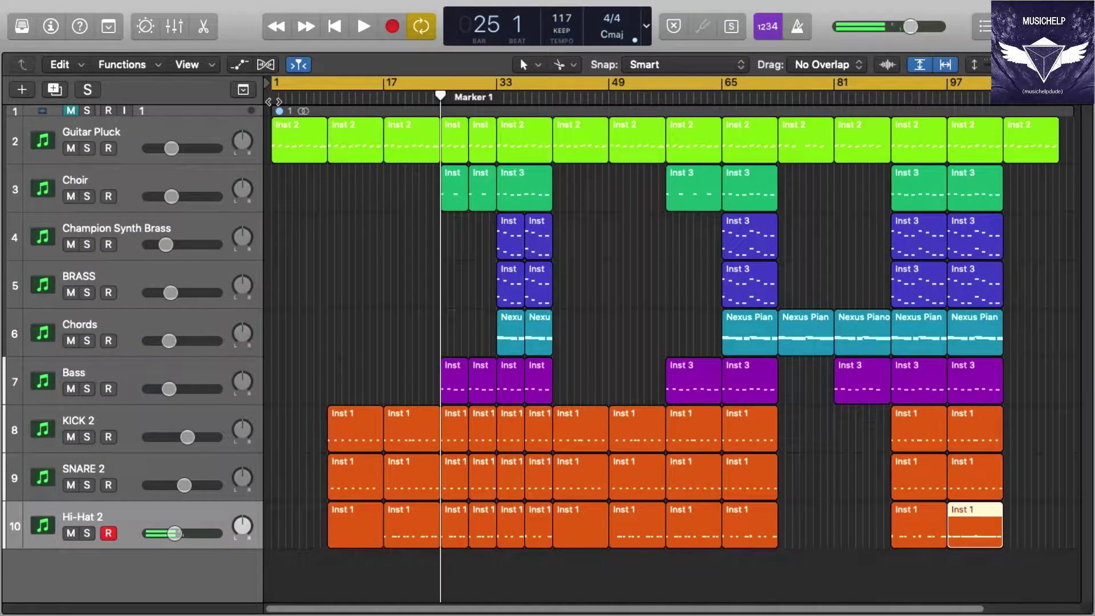
# - Play the full arrangement from bar 1 and review all channel levels and effects in the mixer before hiding it
pyautogui.click(272, 95)
pyautogui.press('space')
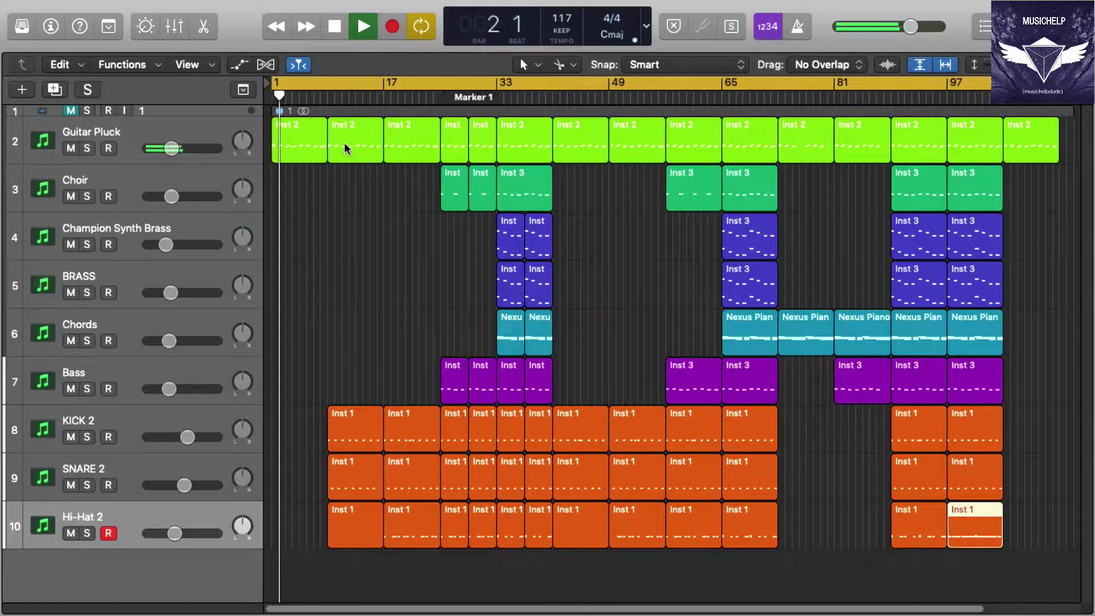
pyautogui.press('x')
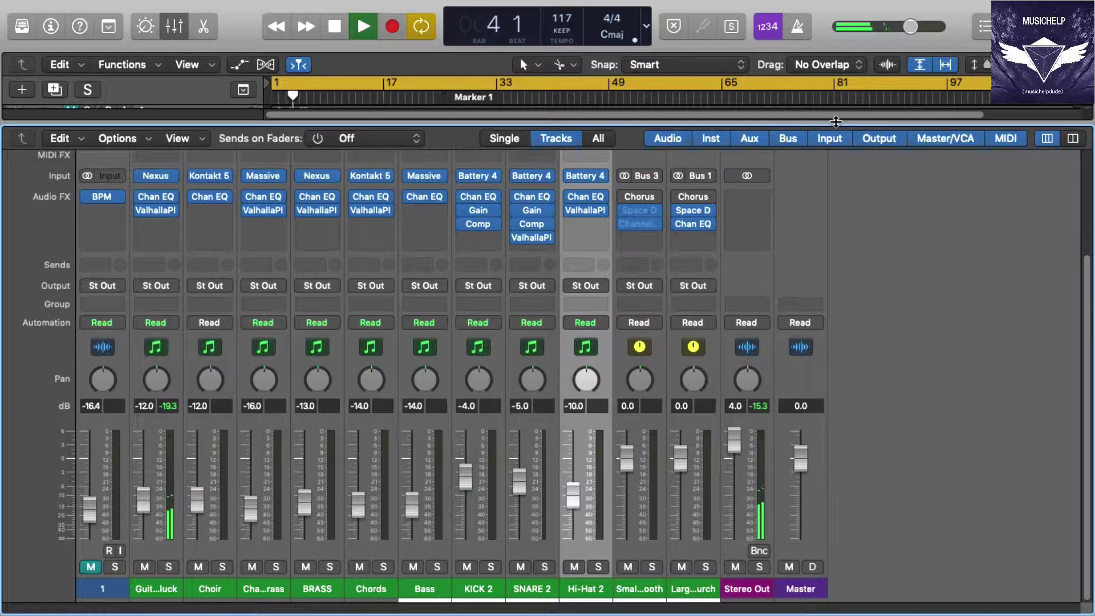
pyautogui.press('x')
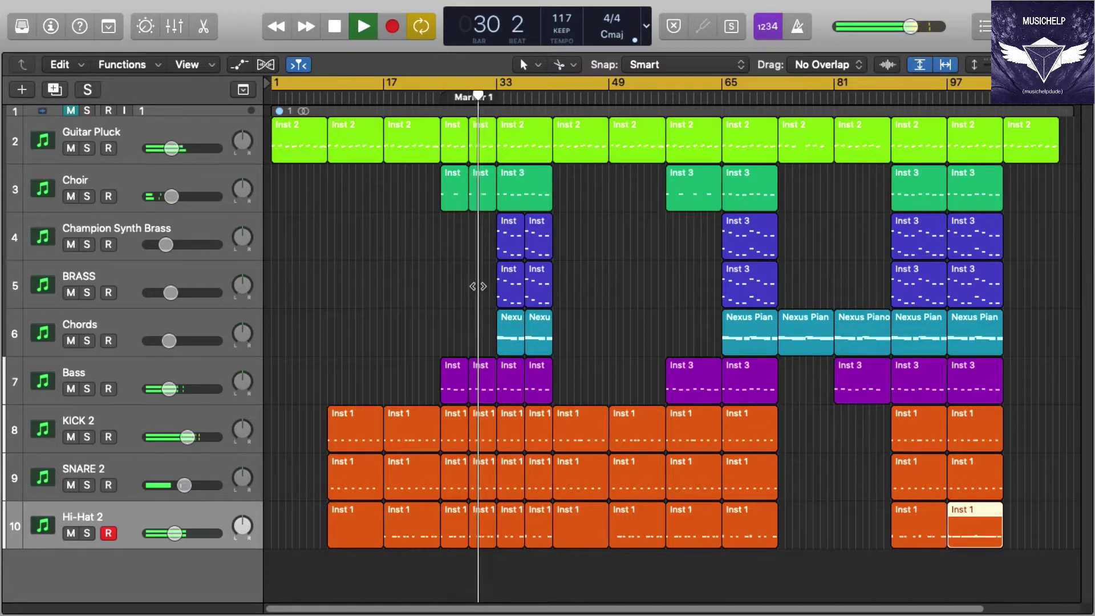
# - Examine the Bass regions at bars 29, 33 and 37 in the piano roll, fitting the notes to the view, and close the editor
pyautogui.doubleClick(485, 363)
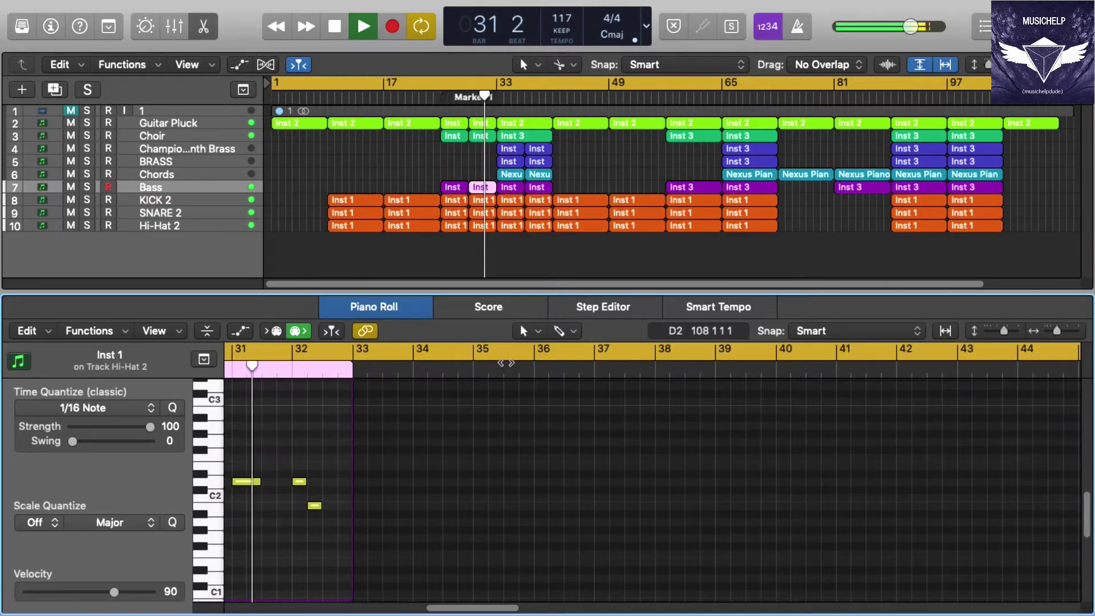
pyautogui.click(944, 331)
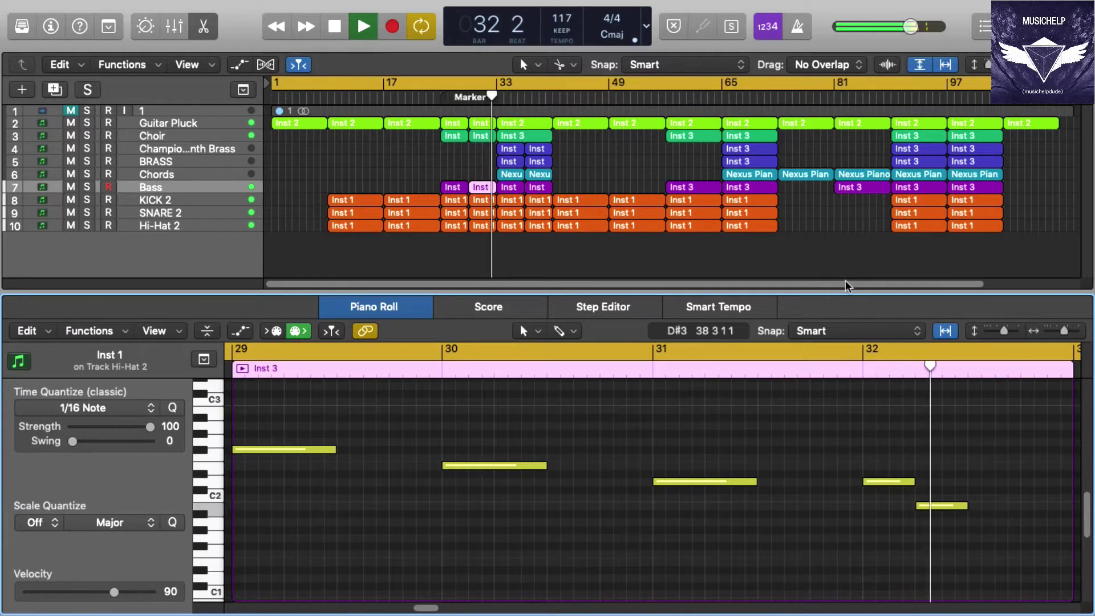
pyautogui.moveTo(847, 291); pyautogui.dragTo(839, 563)
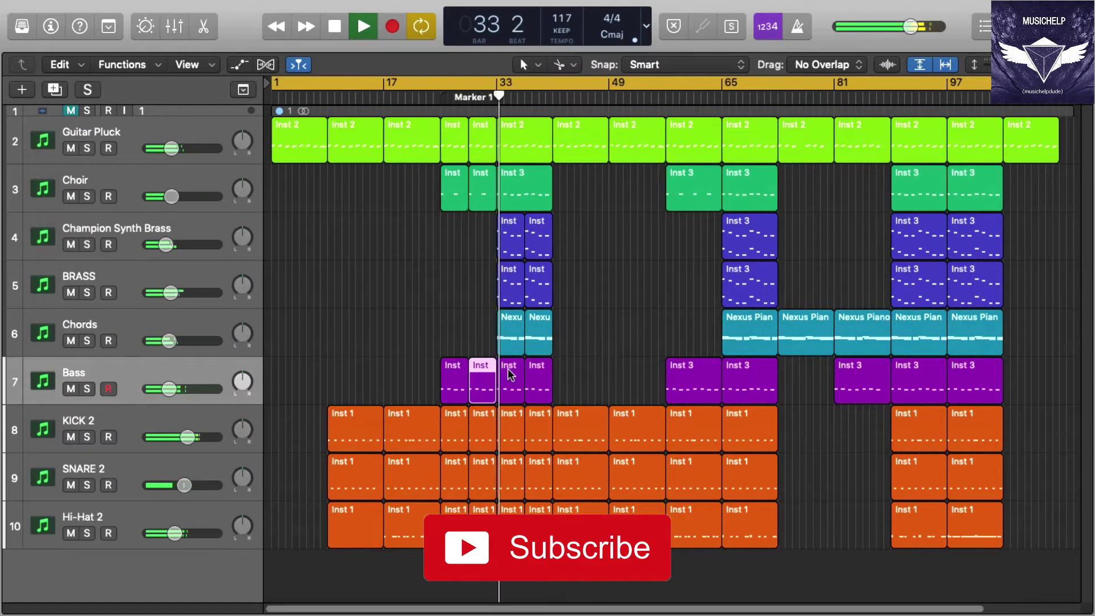
pyautogui.doubleClick(510, 374)
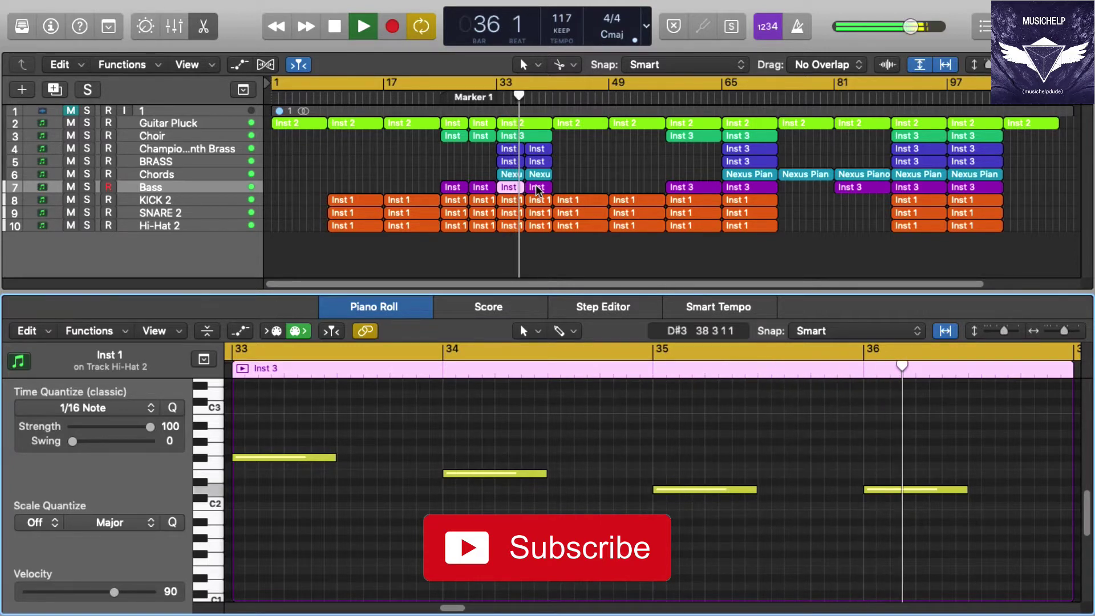
pyautogui.click(537, 190)
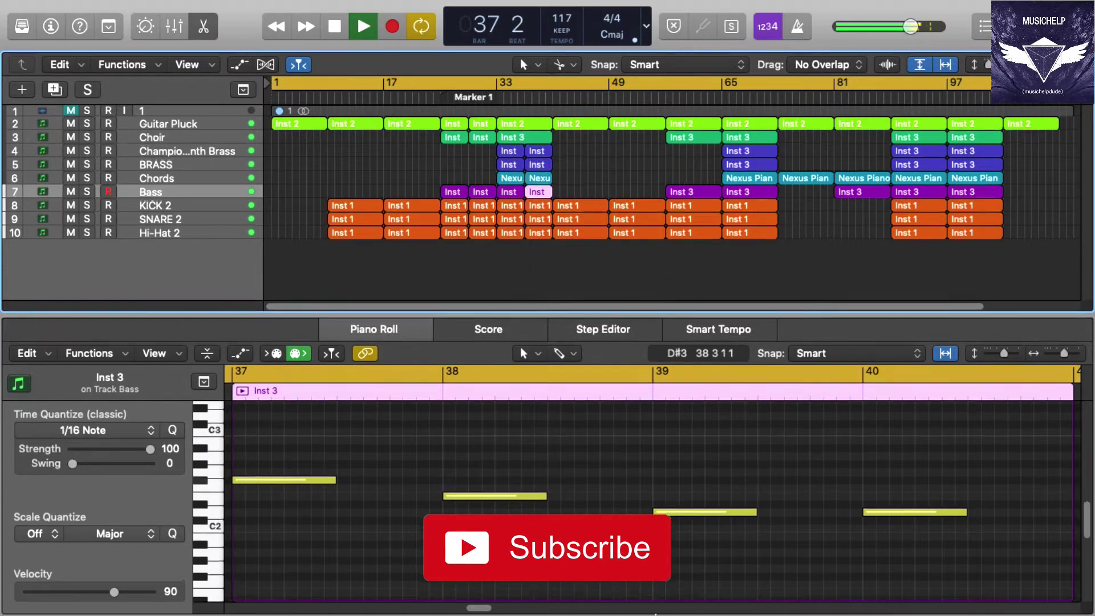
pyautogui.press('e')
# - Mute the Guitar Pluck, KICK 2, SNARE 2 and Hi-Hat 2 regions starting at bar 41
pyautogui.moveTo(582, 562); pyautogui.dragTo(586, 144)
pyautogui.hotkey('ctrl', 'm')
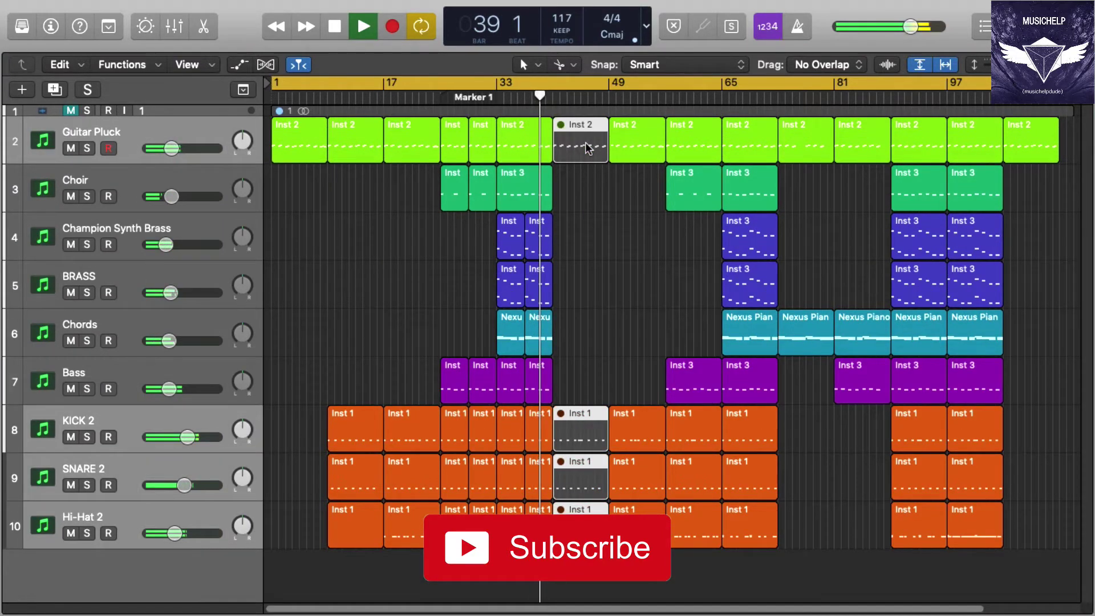